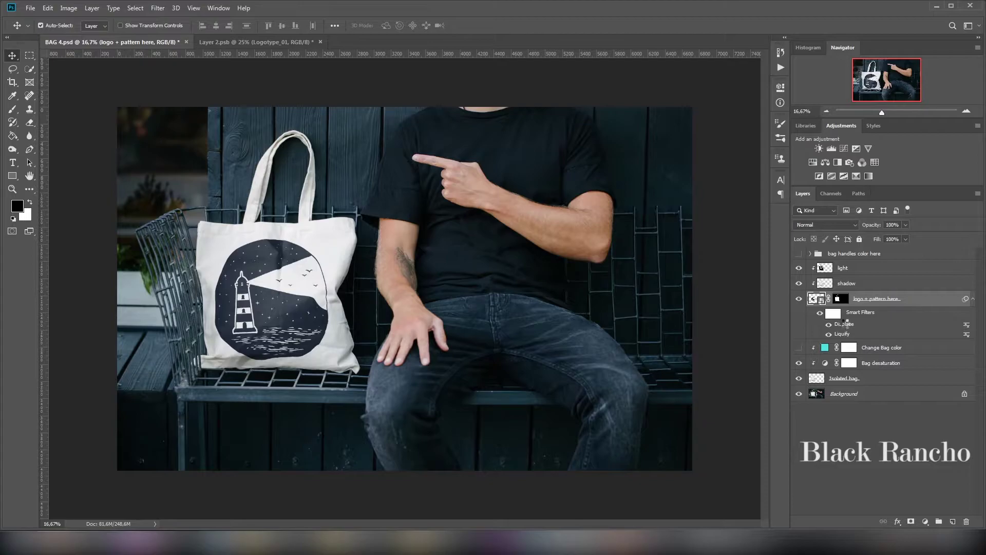
Reapply the Displace smart filter on the logo + pattern layer, using DISPLACEMENT MAP - BAG 4 as the displacement map.
{"action": "double_click", "coordinate": [845, 324]}
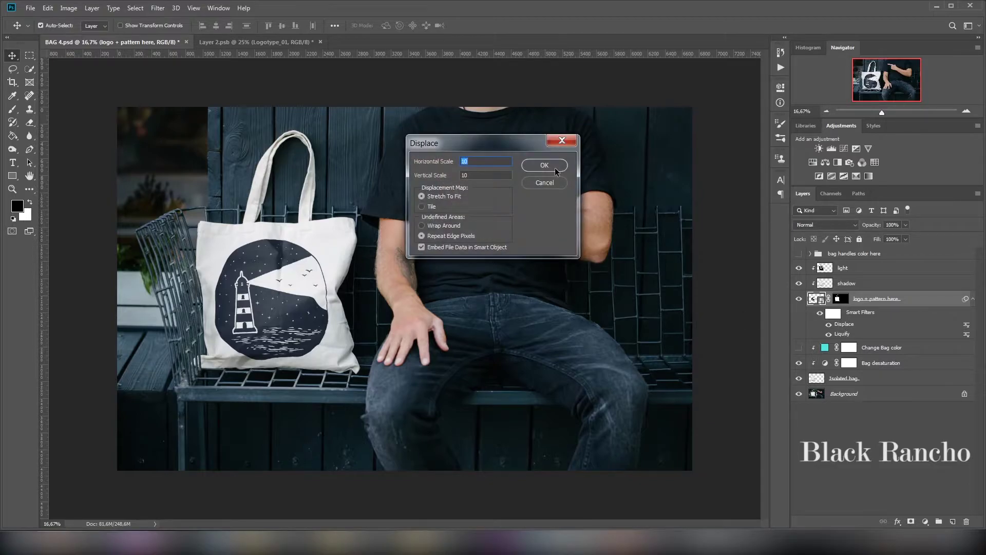
{"action": "left_click", "coordinate": [545, 165]}
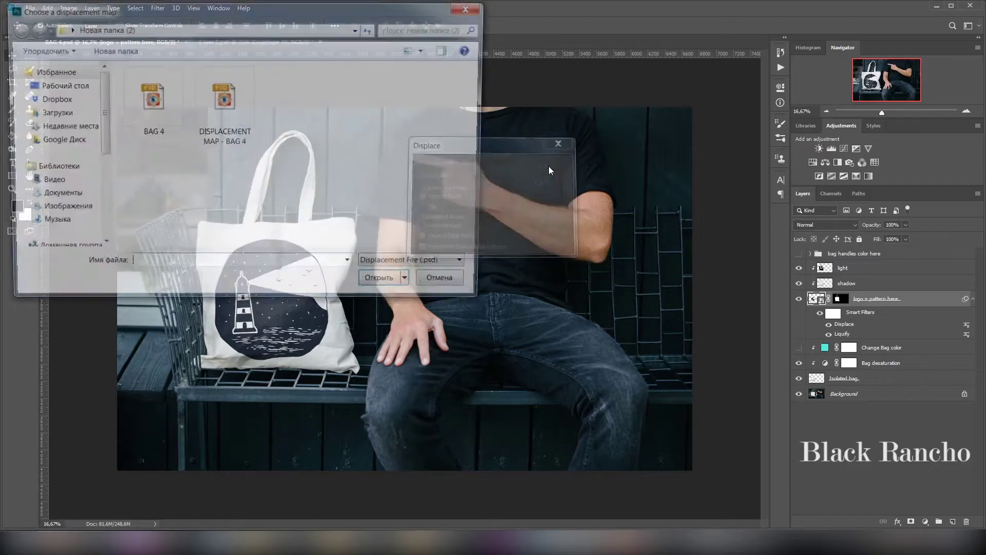
{"action": "left_click_drag", "start_coordinate": [335, 14], "coordinate": [530, 74]}
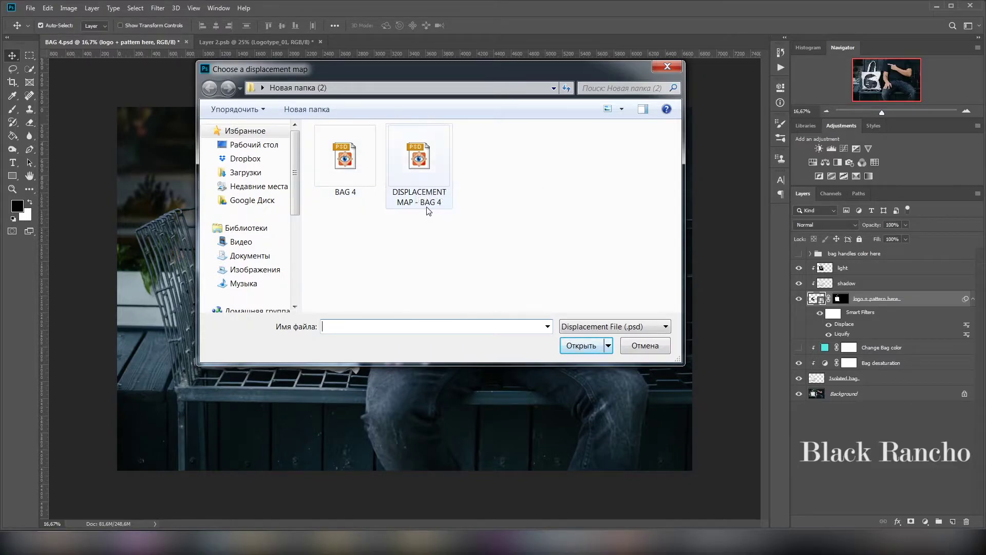
{"action": "left_click", "coordinate": [422, 164]}
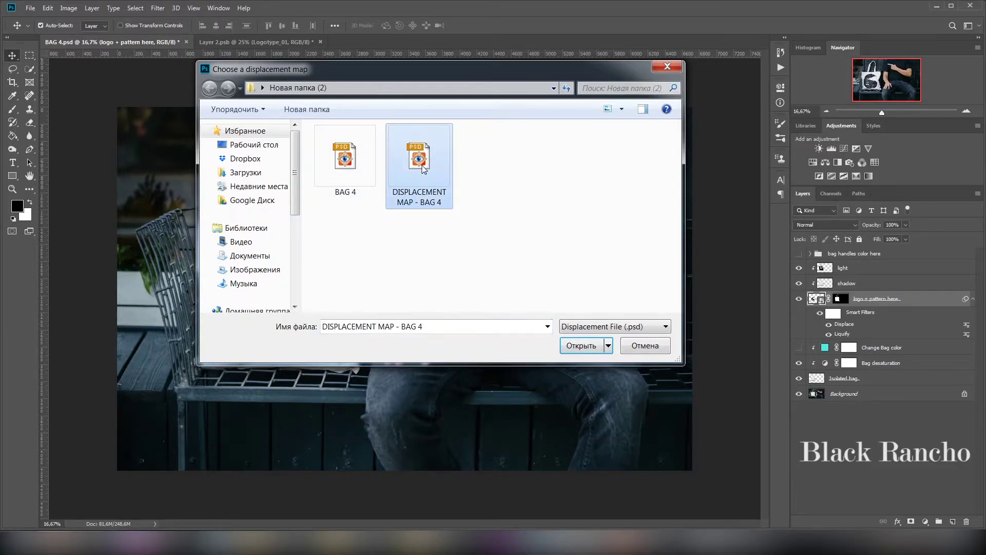
{"action": "left_click", "coordinate": [586, 348]}
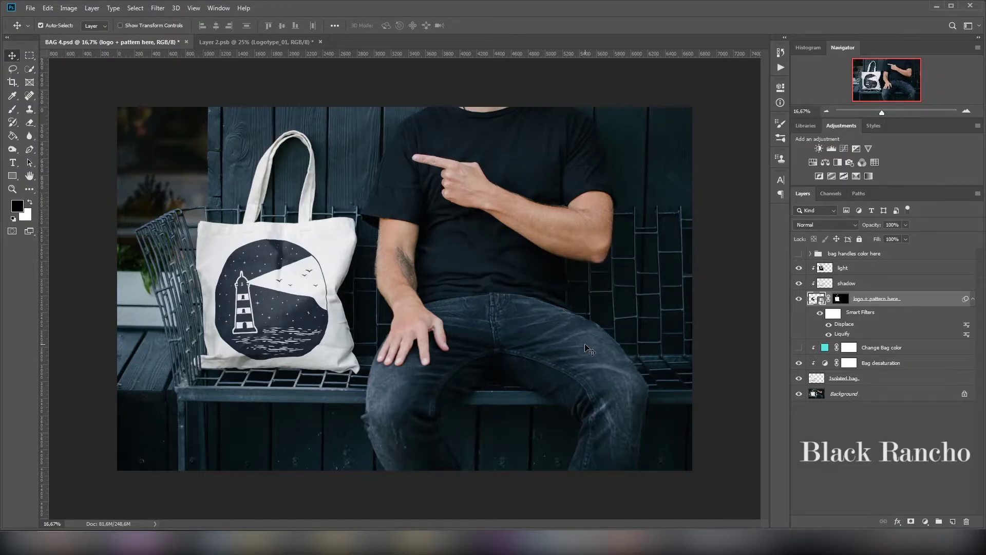
Preview the Change Bag color layer, inspect its fill color without changing it, and hide the layer again.
{"action": "left_click", "coordinate": [797, 348]}
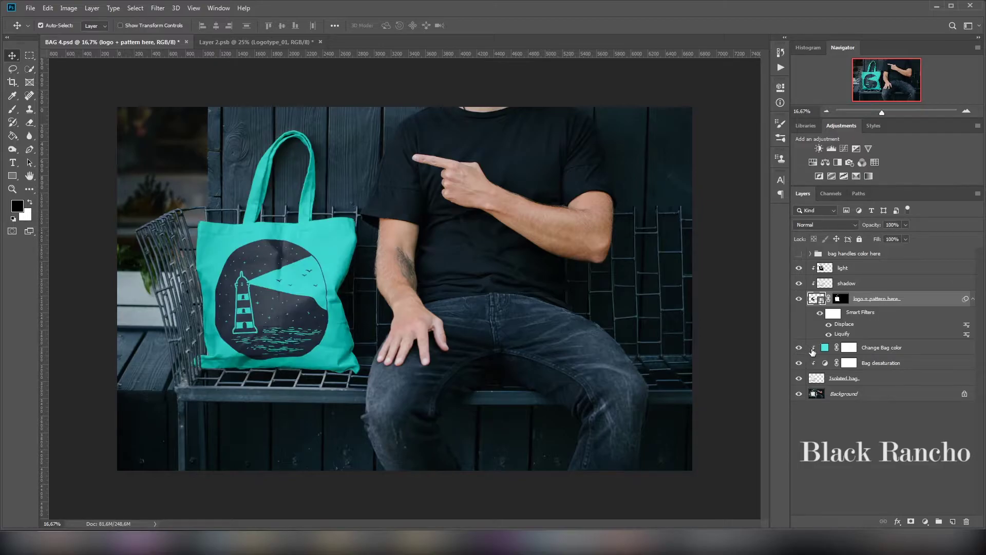
{"action": "double_click", "coordinate": [824, 347]}
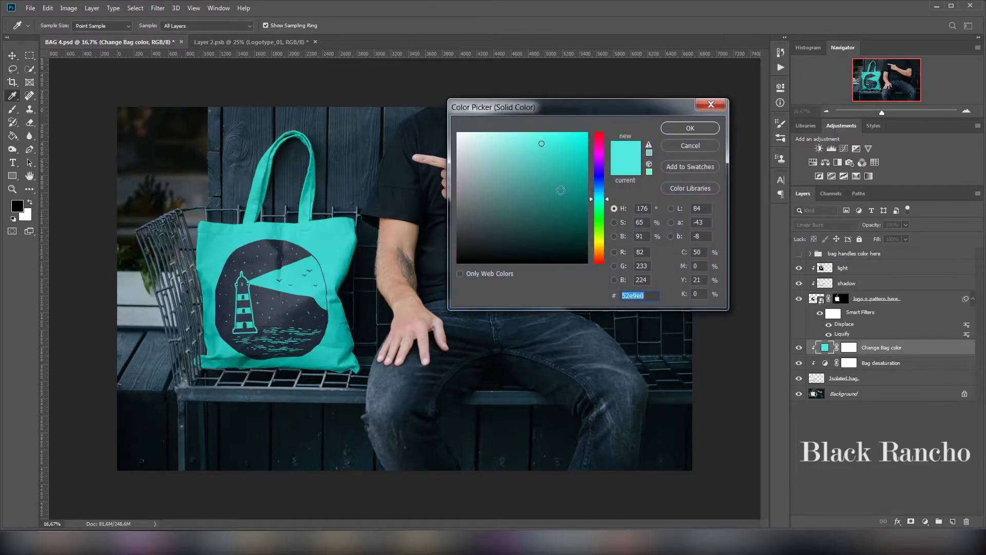
{"action": "left_click", "coordinate": [698, 128]}
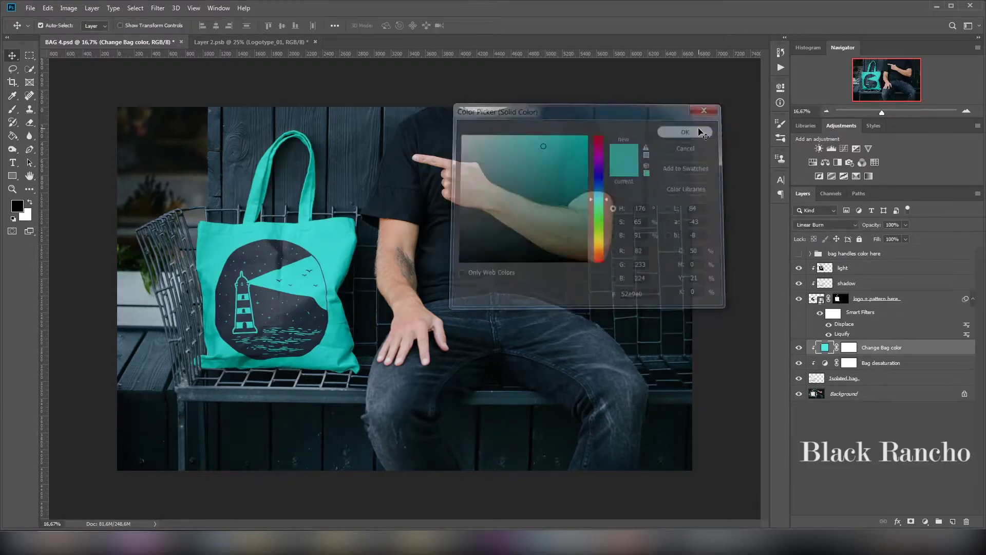
{"action": "left_click", "coordinate": [799, 347]}
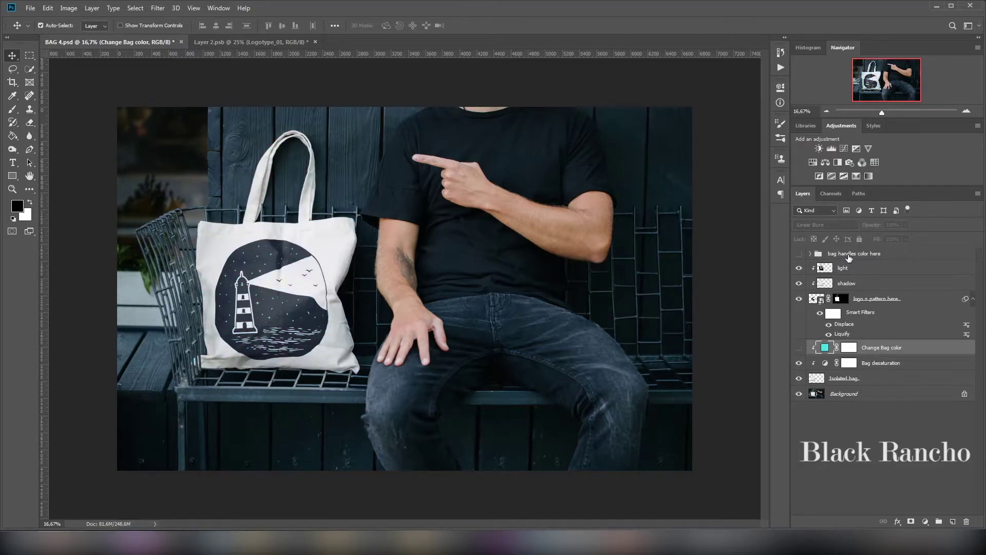
Preview the bag handles color group and inspect the fill color of its color layer, leaving the group hidden and collapsed.
{"action": "left_click", "coordinate": [799, 255]}
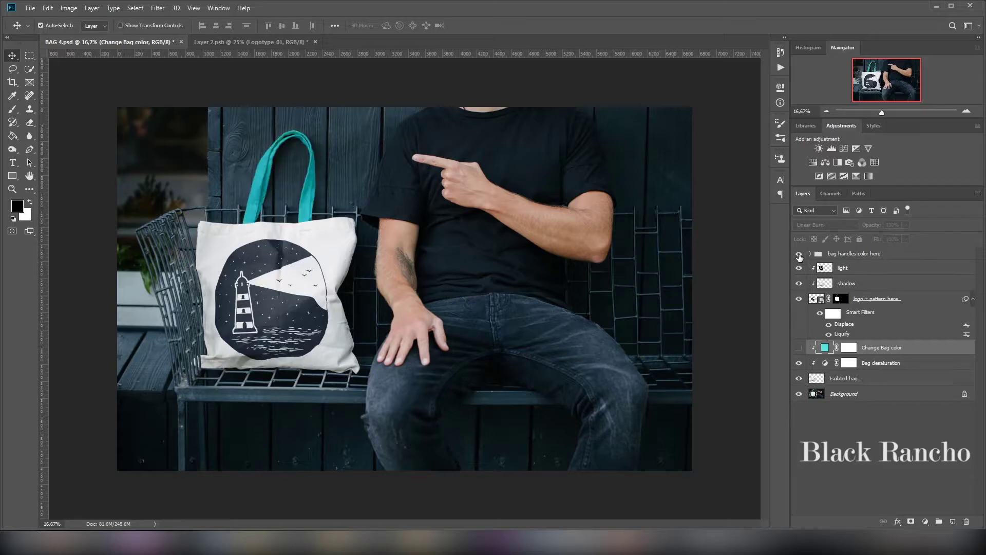
{"action": "left_click", "coordinate": [798, 254]}
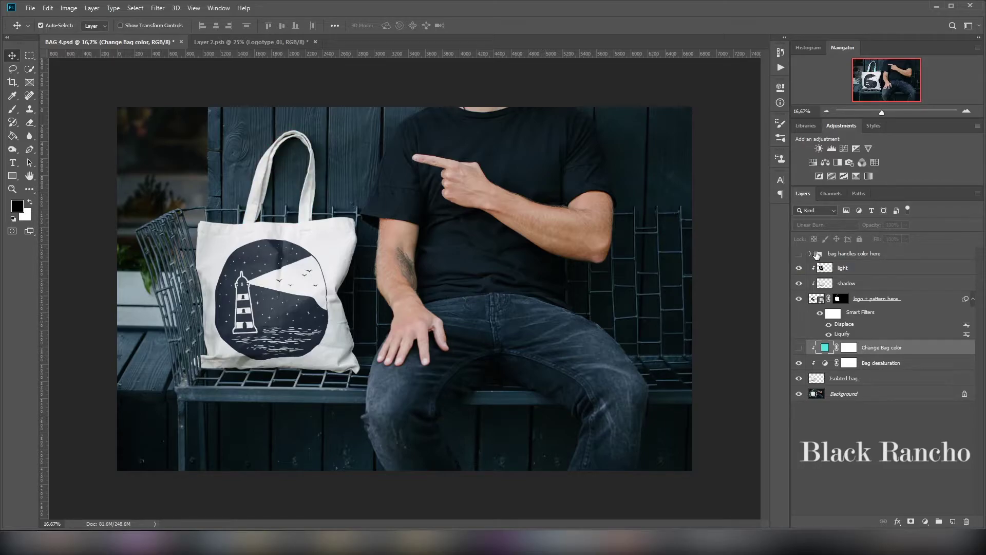
{"action": "left_click", "coordinate": [810, 254]}
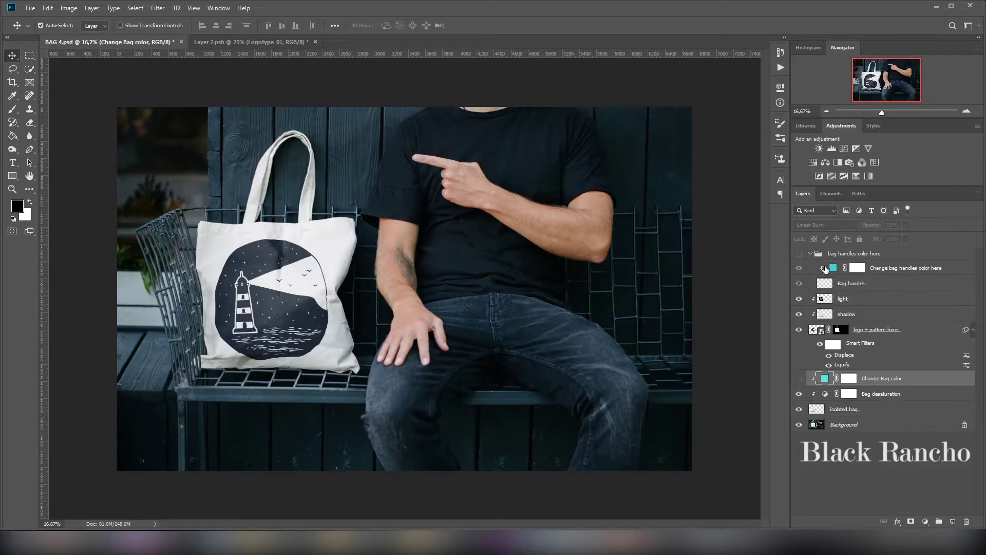
{"action": "double_click", "coordinate": [836, 268]}
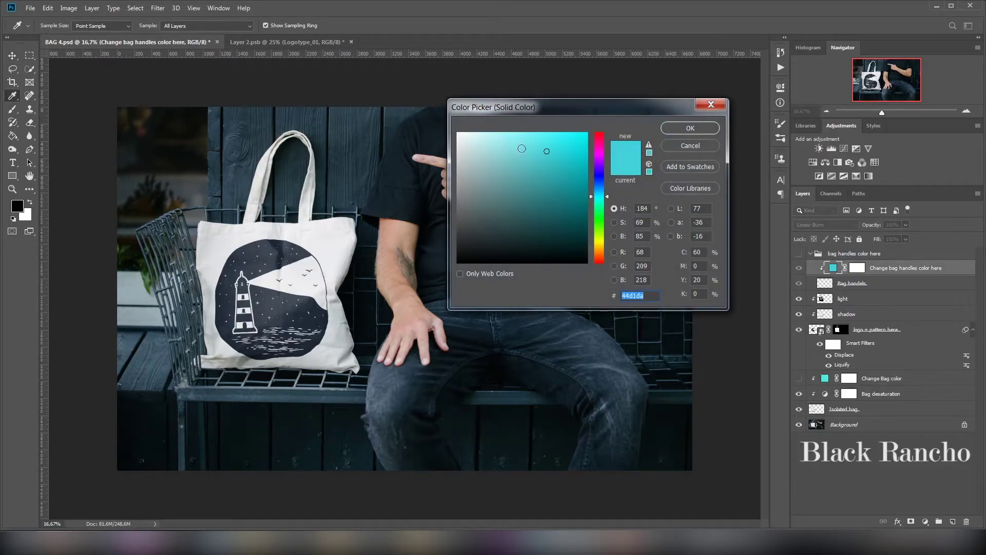
{"action": "left_click", "coordinate": [711, 105]}
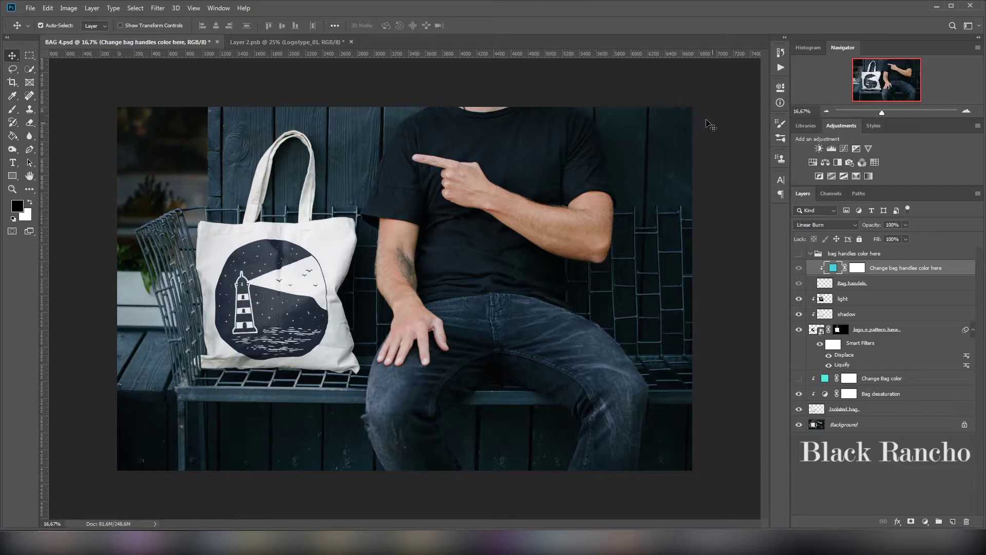
{"action": "left_click", "coordinate": [809, 254]}
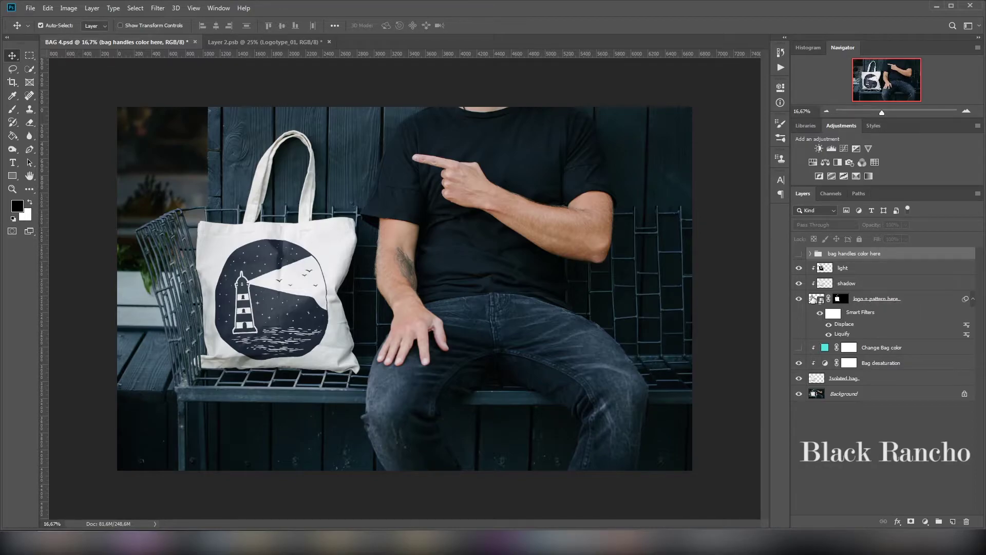
Open the contents of the logo + pattern smart object and preview its help layer and Logotype_01 layer, leaving both hidden.
{"action": "double_click", "coordinate": [812, 299]}
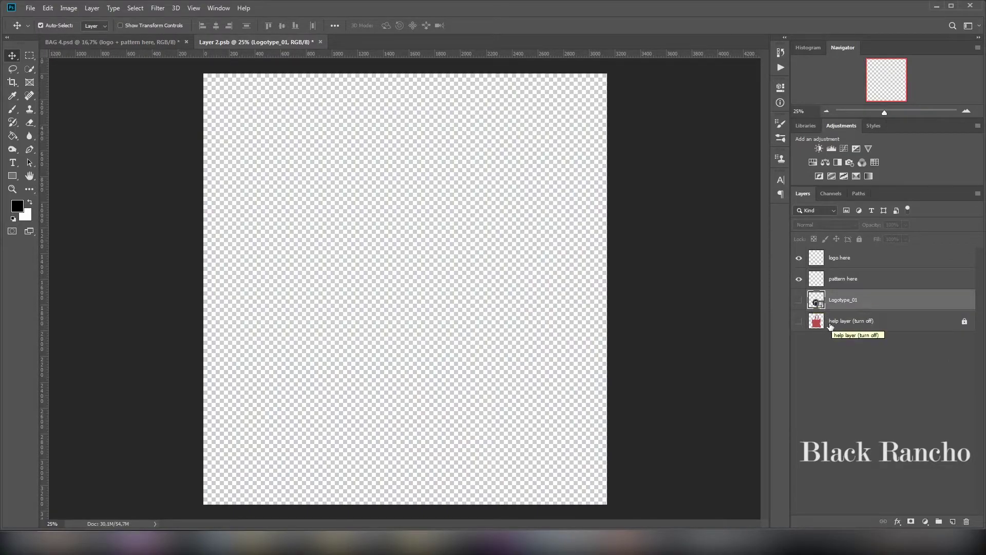
{"action": "left_click", "coordinate": [799, 321]}
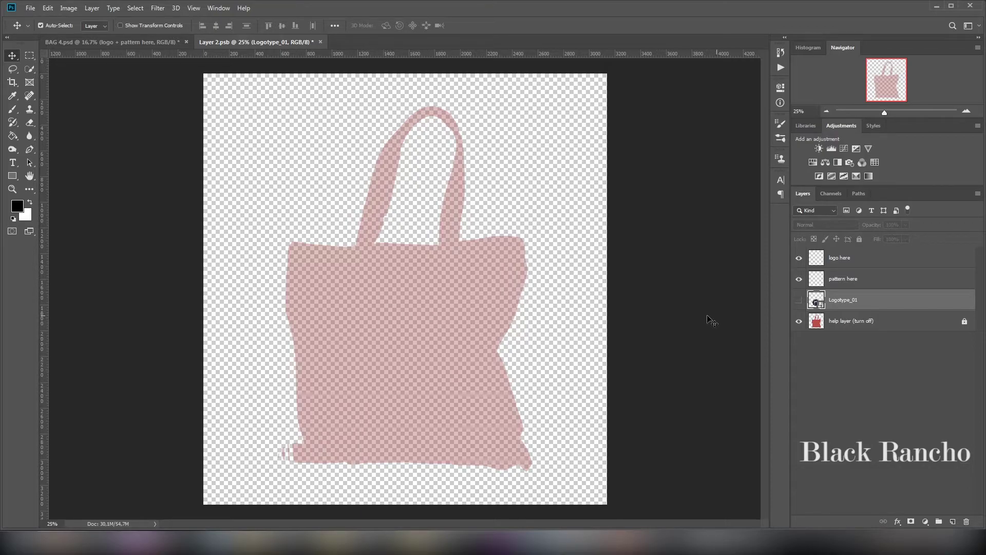
{"action": "left_click", "coordinate": [798, 322]}
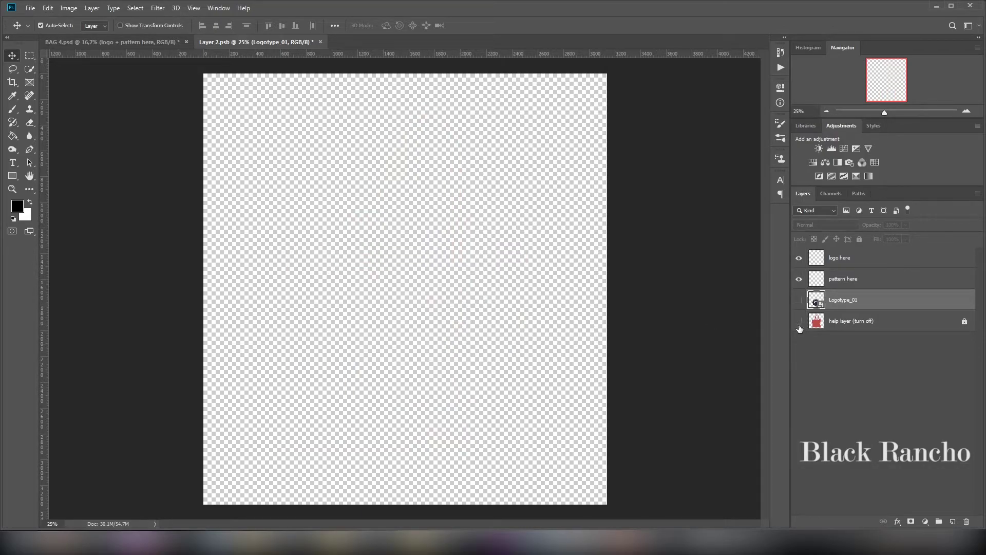
{"action": "left_click", "coordinate": [799, 300]}
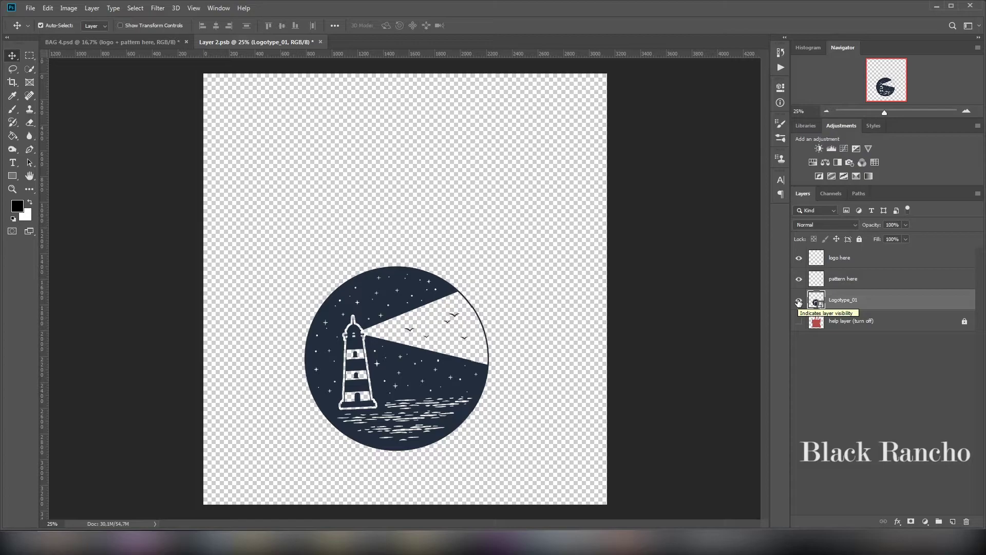
{"action": "left_click", "coordinate": [799, 302]}
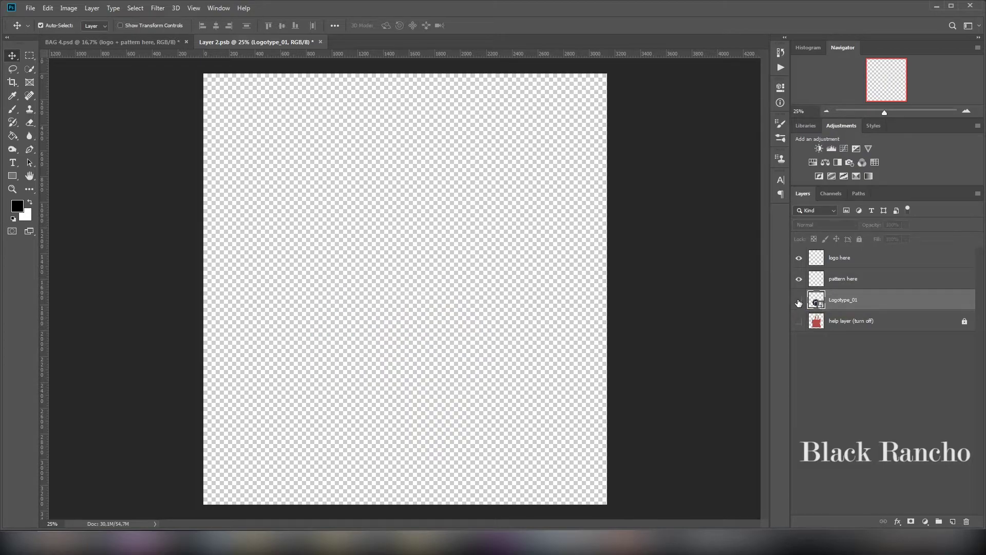
Select the "pattern here" layer as the target for the pattern image.
{"action": "left_click", "coordinate": [872, 281]}
{"action": "left_click", "coordinate": [863, 263]}
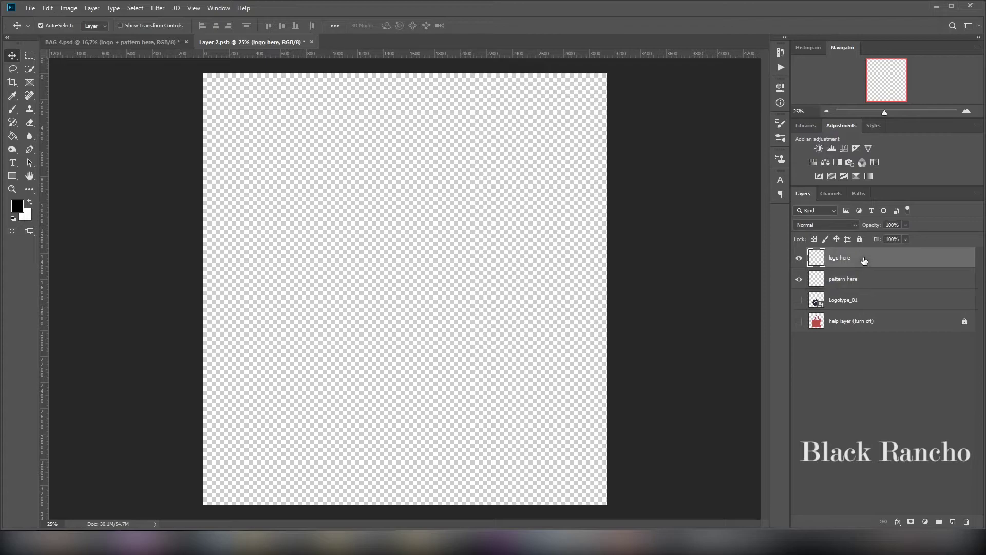
{"action": "left_click", "coordinate": [870, 282]}
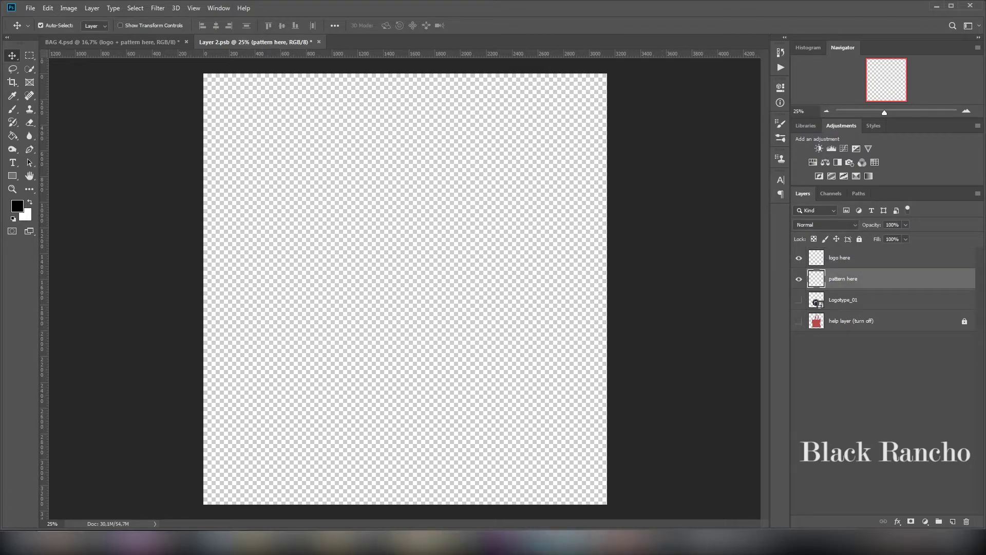
{"action": "mouse_move", "coordinate": [362, 543]}
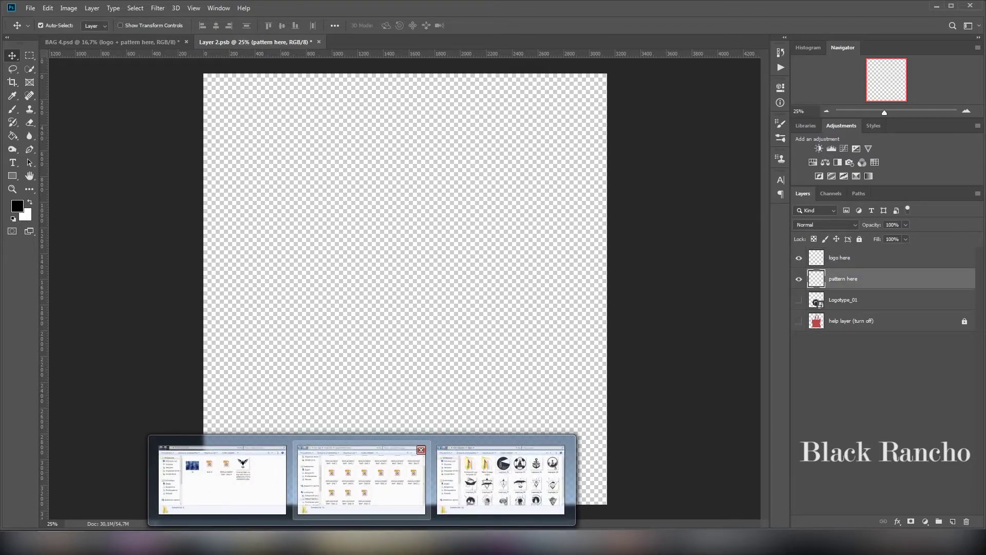
{"action": "left_click", "coordinate": [500, 480]}
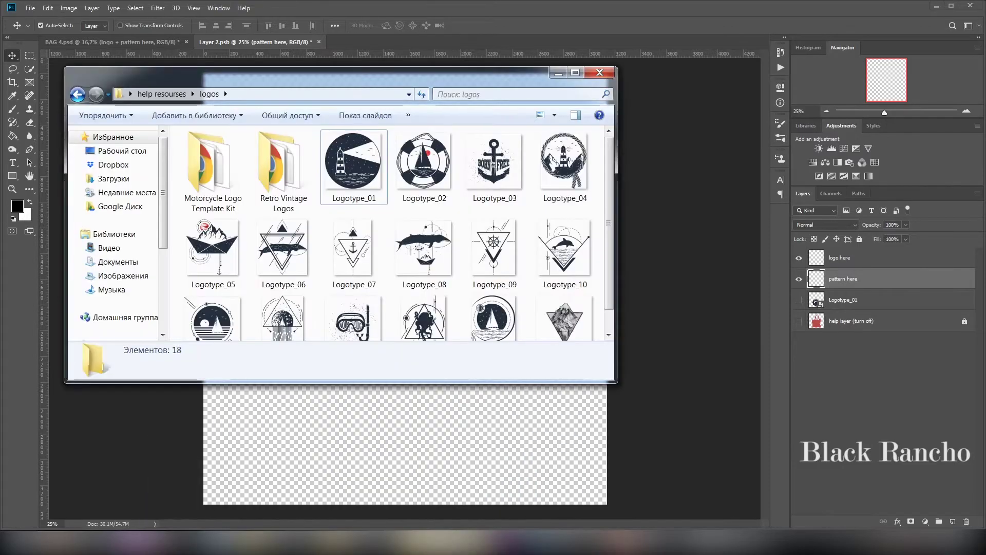
{"action": "left_click", "coordinate": [362, 542]}
{"action": "left_click", "coordinate": [362, 543]}
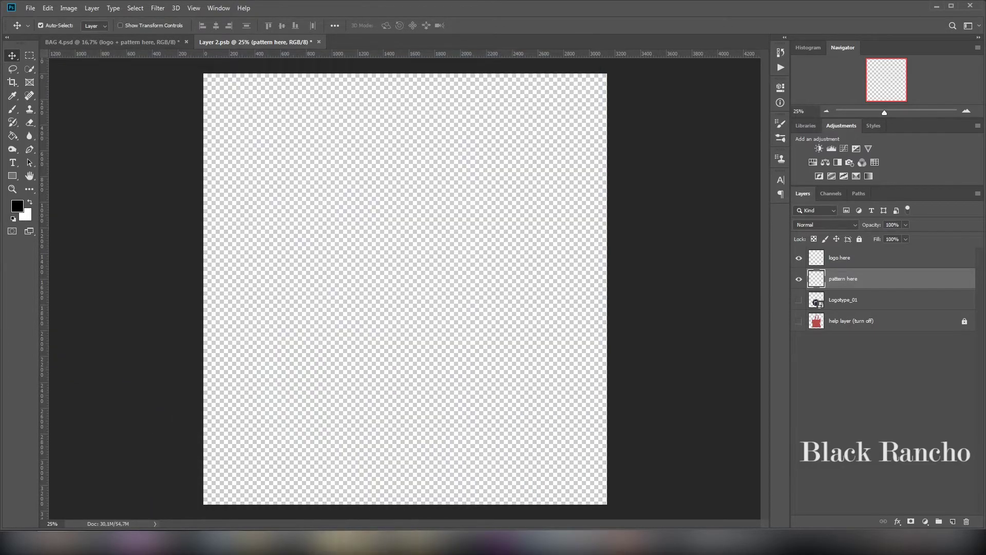
Place the blue polygon image "10" from the mockup folder and scale it to about 174% so it covers the whole canvas.
{"action": "left_click", "coordinate": [280, 543]}
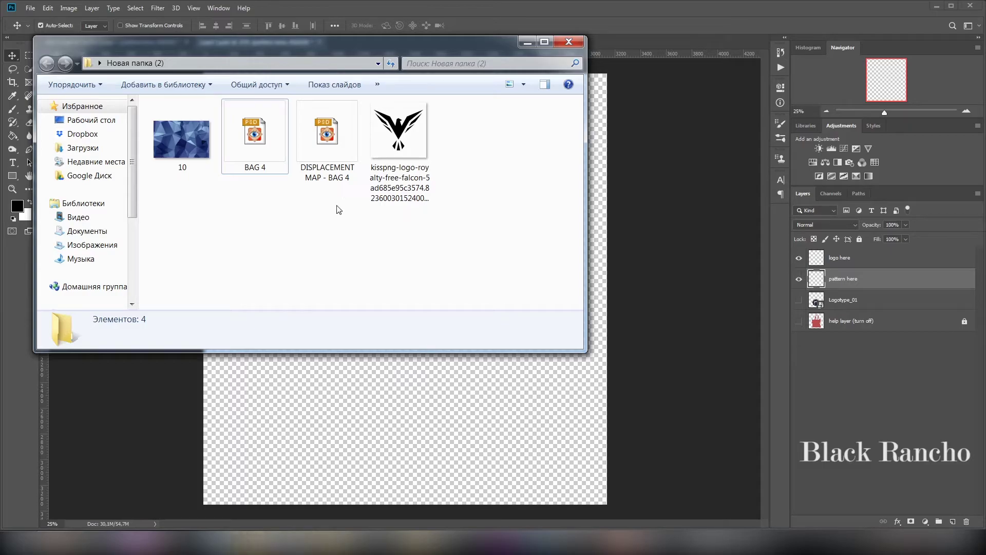
{"action": "left_click_drag", "start_coordinate": [178, 142], "coordinate": [352, 401]}
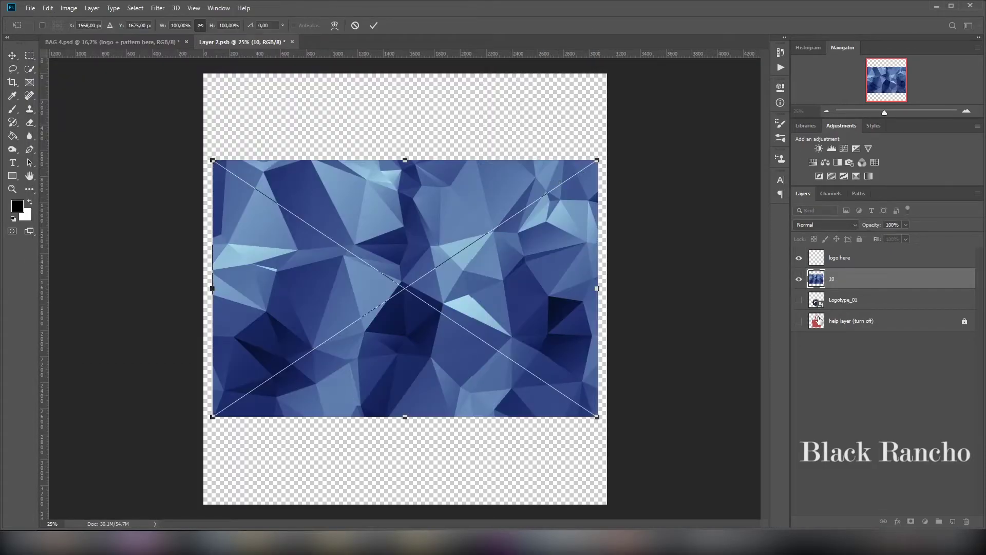
{"action": "left_click_drag", "start_coordinate": [596, 160], "coordinate": [738, 67]}
{"action": "left_click_drag", "start_coordinate": [211, 418], "coordinate": [66, 514]}
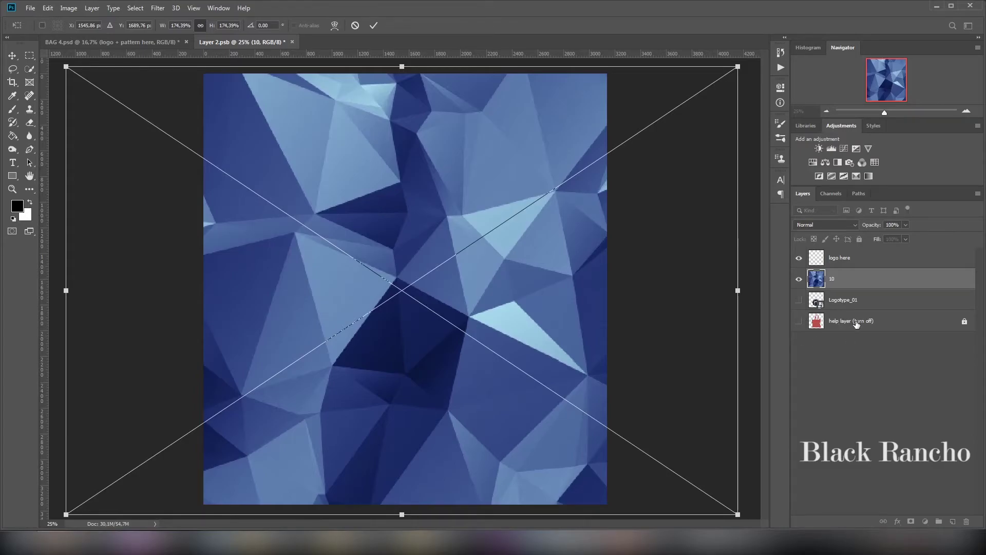
{"action": "key", "text": "Return"}
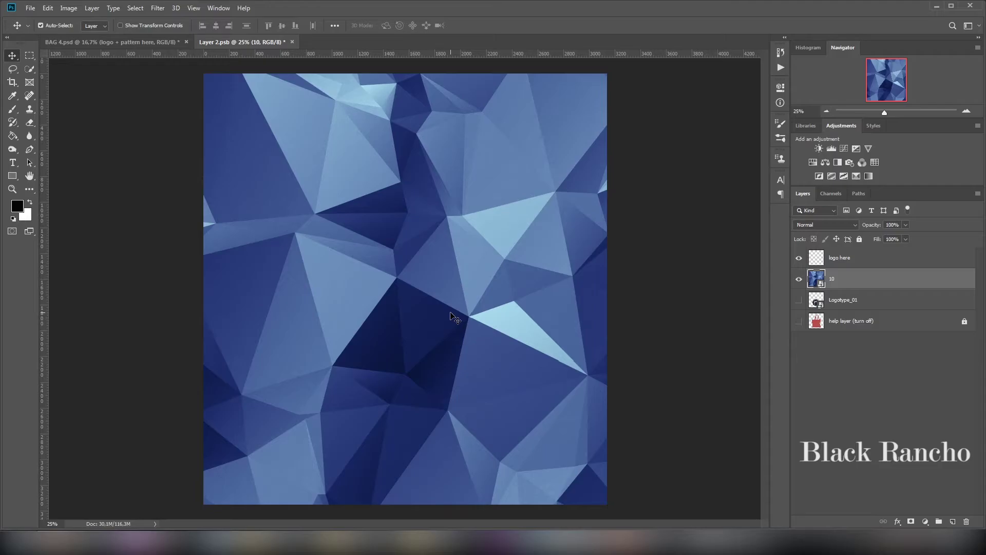
Save the smart object contents in Layer 2.psb and return to the BAG 4.psd mockup.
{"action": "left_click", "coordinate": [30, 9]}
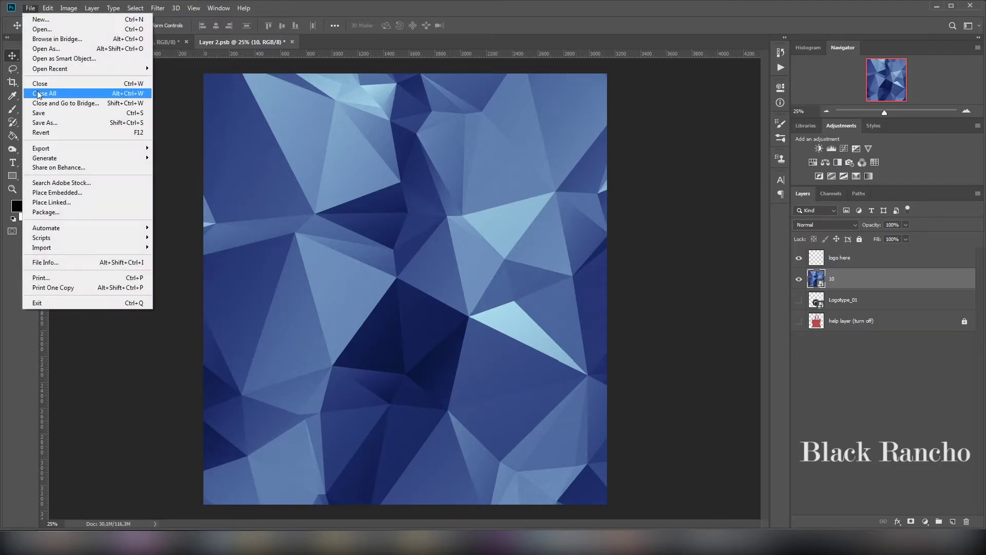
{"action": "left_click", "coordinate": [43, 112]}
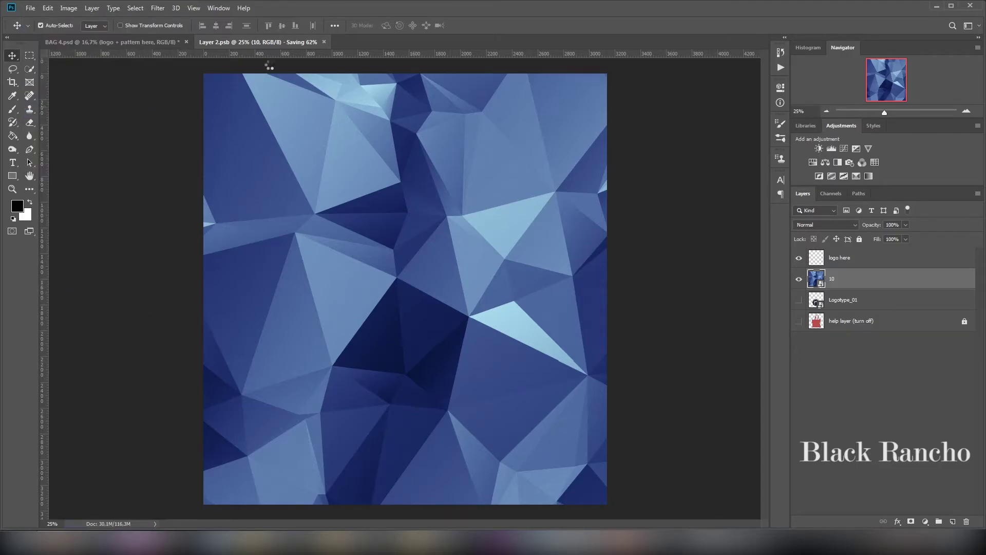
{"action": "left_click", "coordinate": [150, 44]}
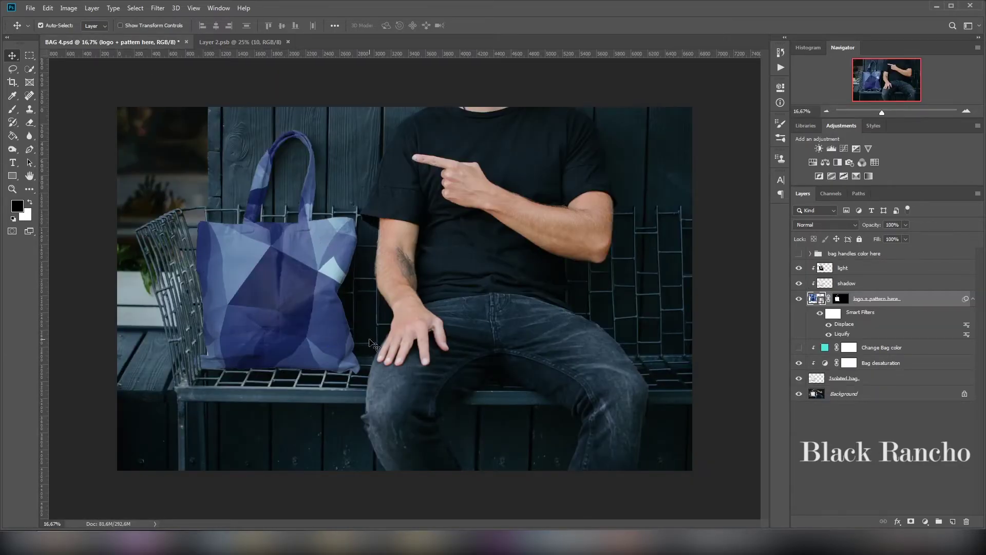
Reopen the logo + pattern smart object, hide the pattern image layer "10" and show the help layer with the bag outline.
{"action": "double_click", "coordinate": [813, 300]}
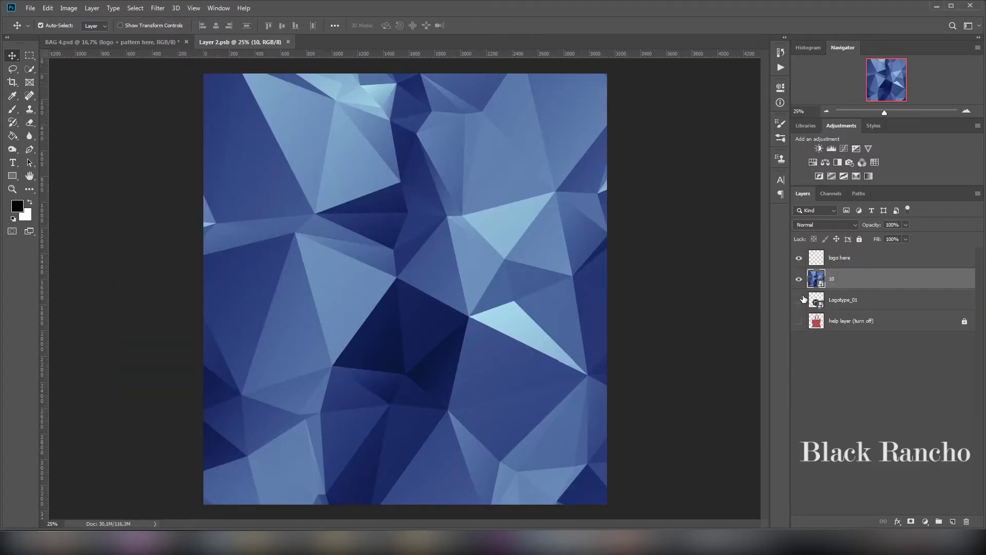
{"action": "left_click", "coordinate": [799, 279]}
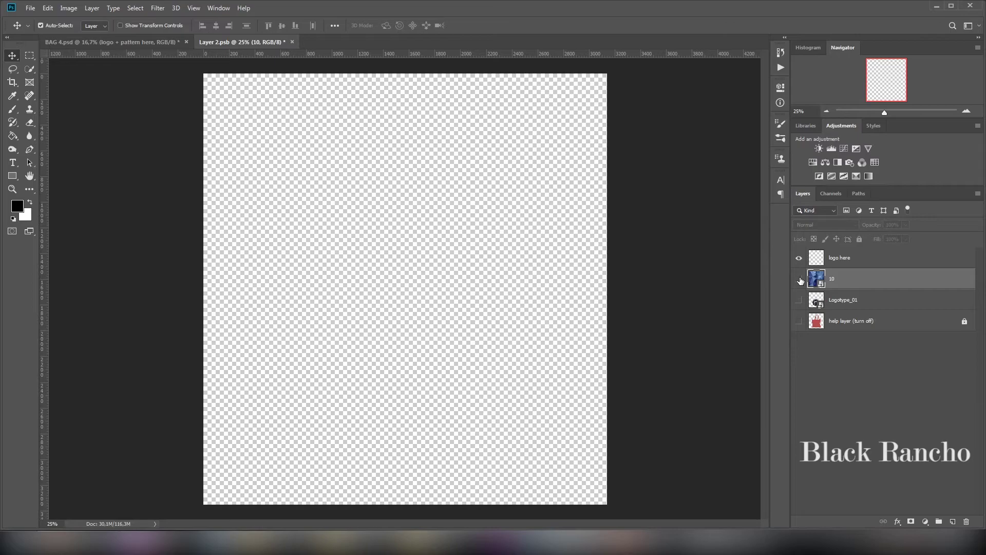
{"action": "left_click", "coordinate": [799, 322]}
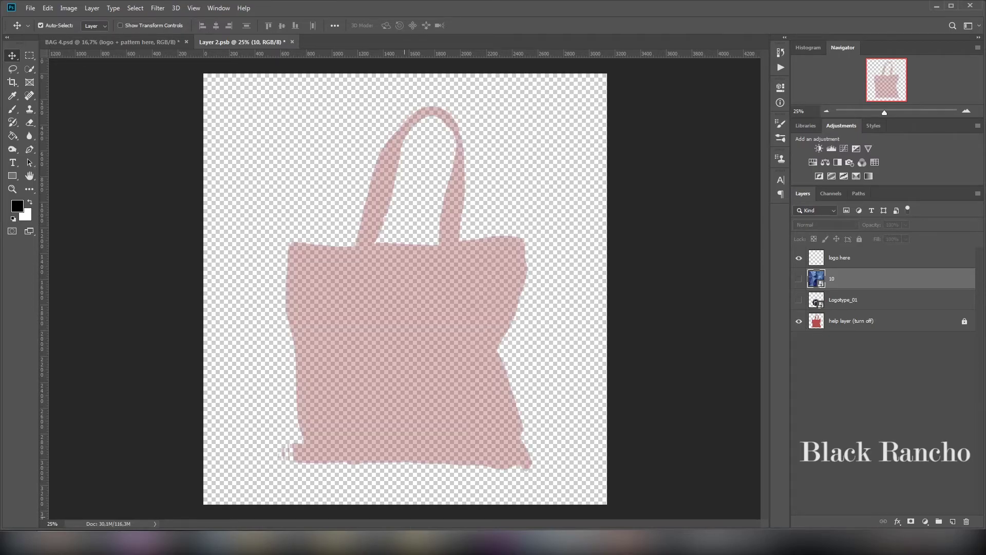
Place the black falcon logo from the mockup folder and scale it down to fit within the bag body on the help layer.
{"action": "mouse_move", "coordinate": [362, 542]}
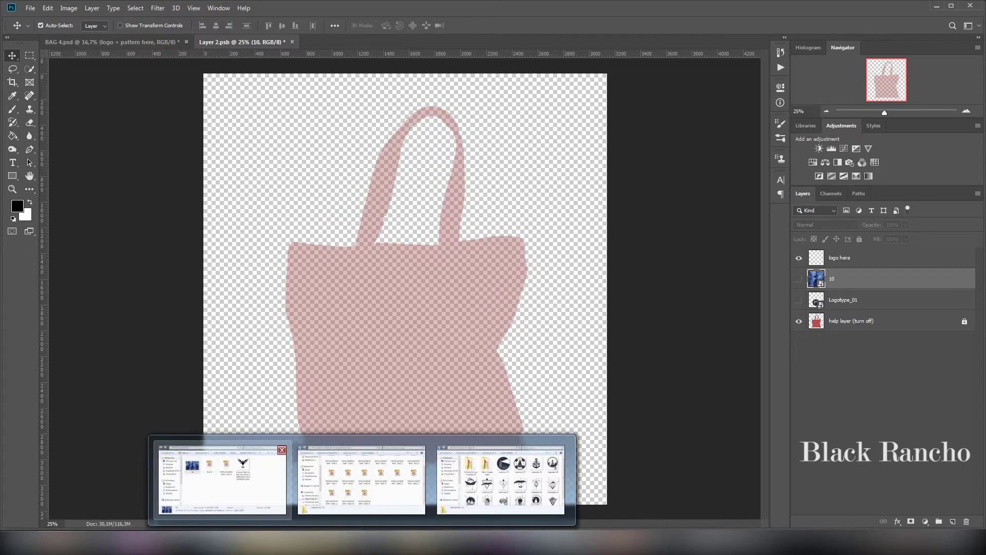
{"action": "left_click", "coordinate": [221, 480]}
{"action": "left_click_drag", "start_coordinate": [400, 139], "coordinate": [405, 386]}
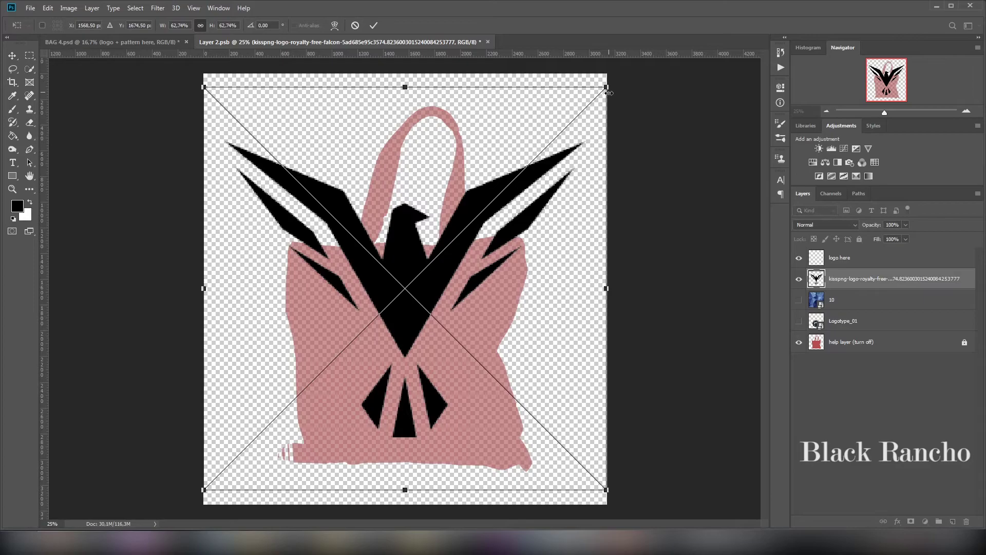
{"action": "left_click_drag", "start_coordinate": [606, 89], "coordinate": [451, 254]}
{"action": "left_click_drag", "start_coordinate": [374, 358], "coordinate": [450, 334]}
{"action": "key", "text": "Return"}
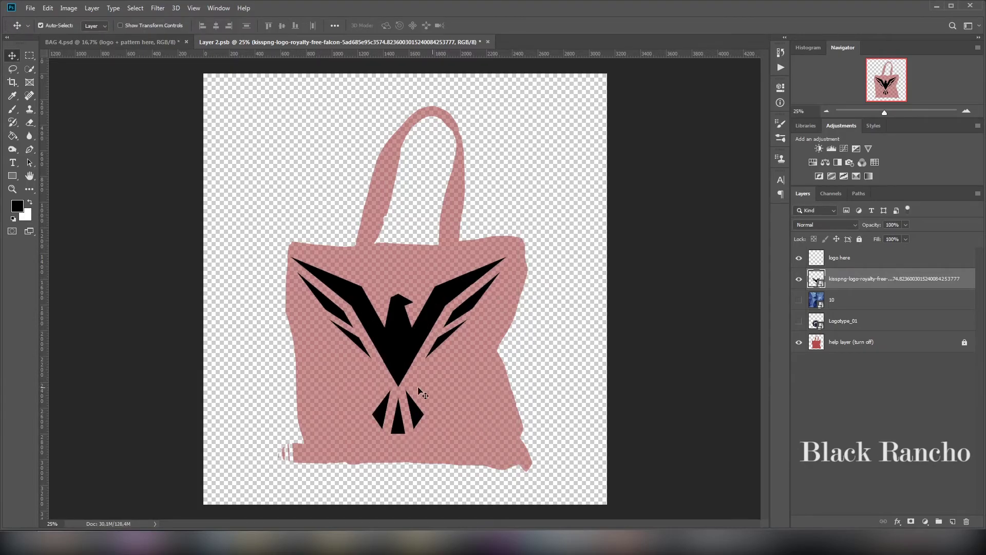
Hide the help layer, save the smart object contents with the falcon logo and return to the BAG 4.psd mockup.
{"action": "left_click", "coordinate": [799, 342]}
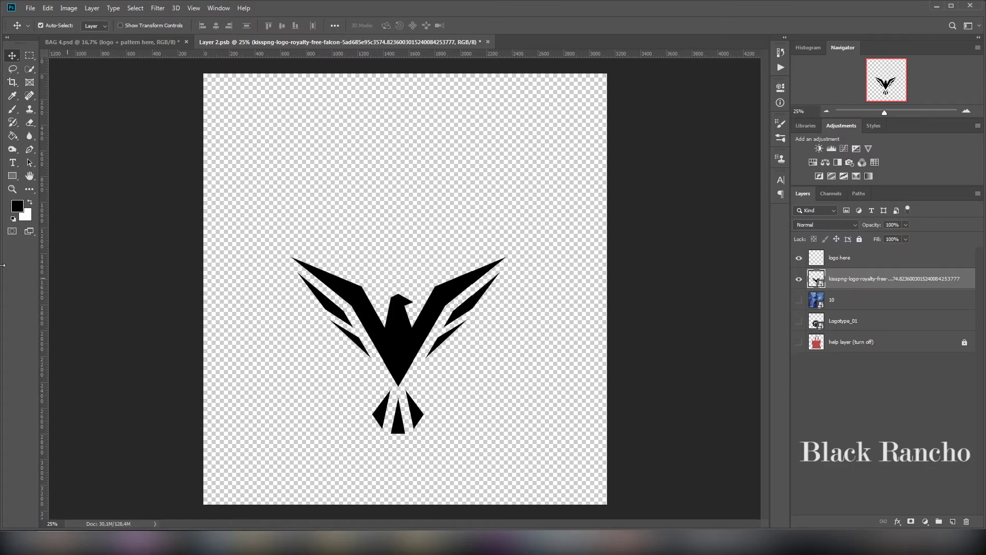
{"action": "left_click", "coordinate": [30, 8]}
{"action": "left_click", "coordinate": [68, 113]}
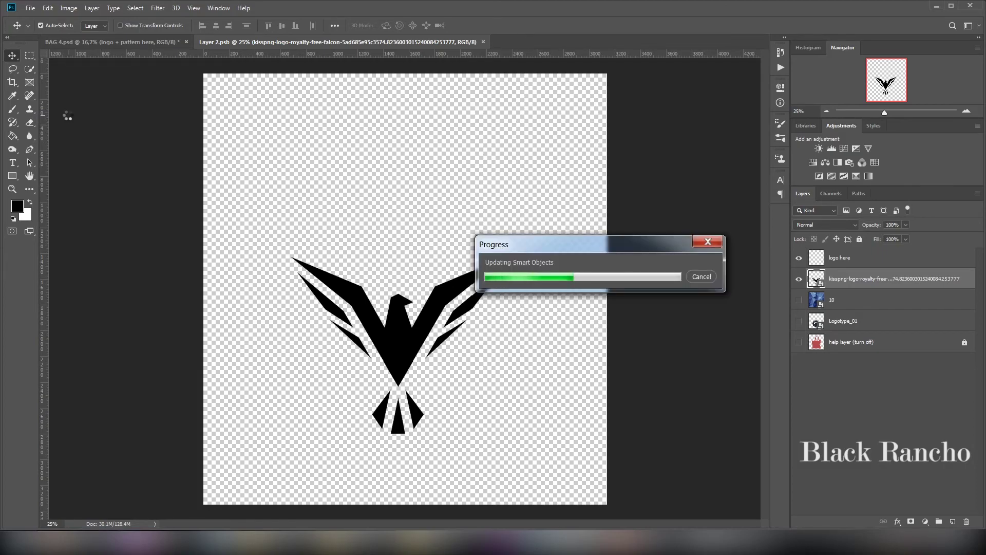
{"action": "left_click", "coordinate": [99, 42]}
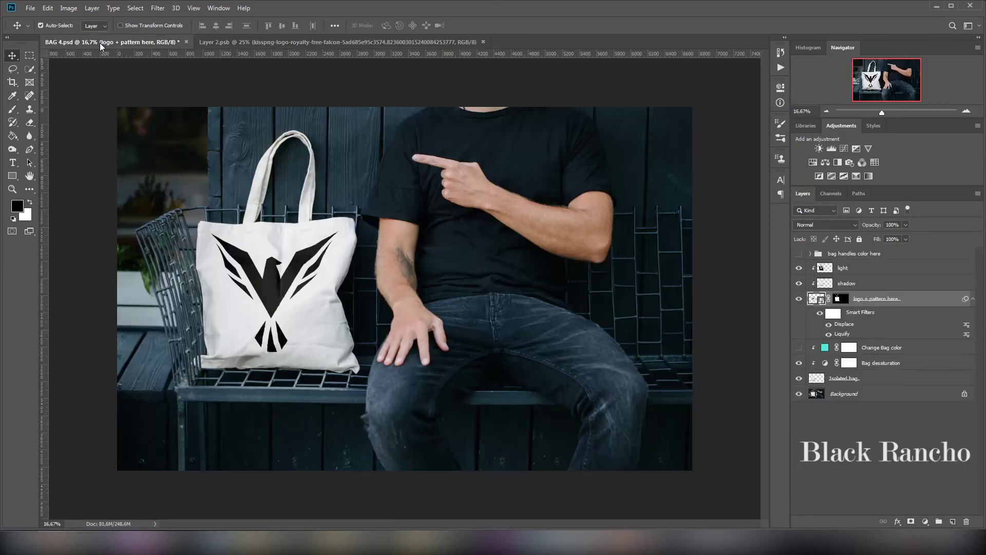